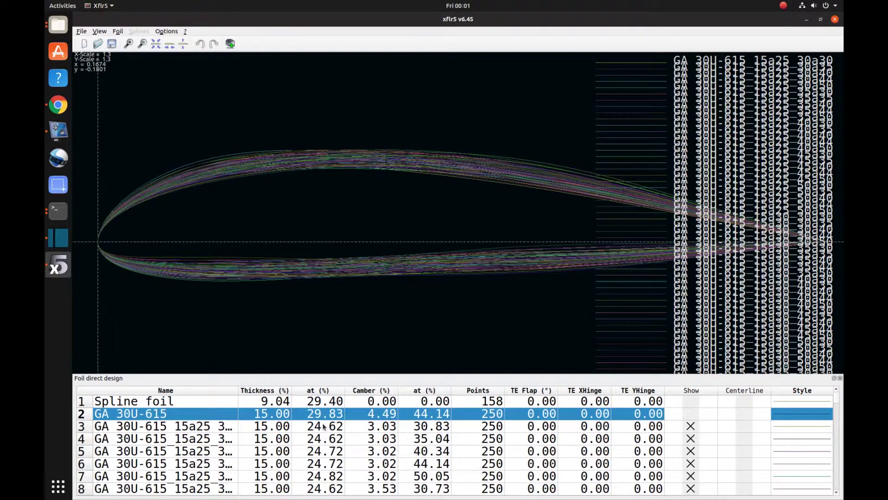
scroll(324, 426, "down", 10)
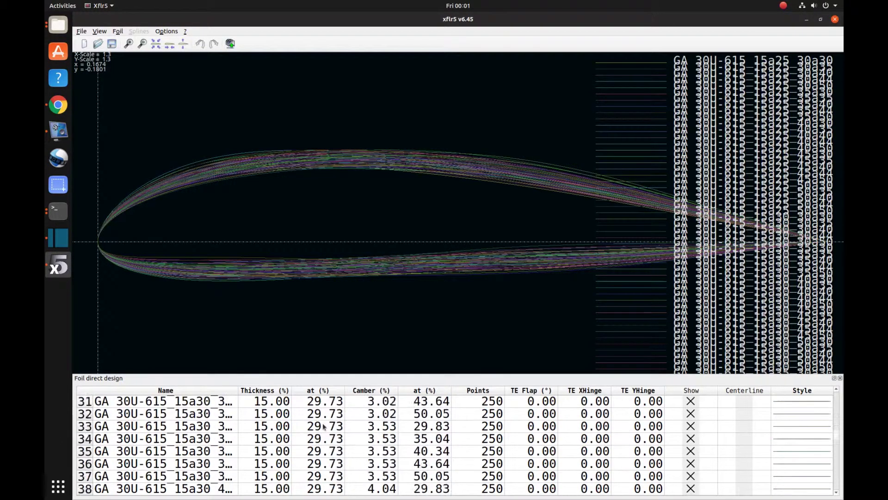
scroll(324, 426, "down", 12)
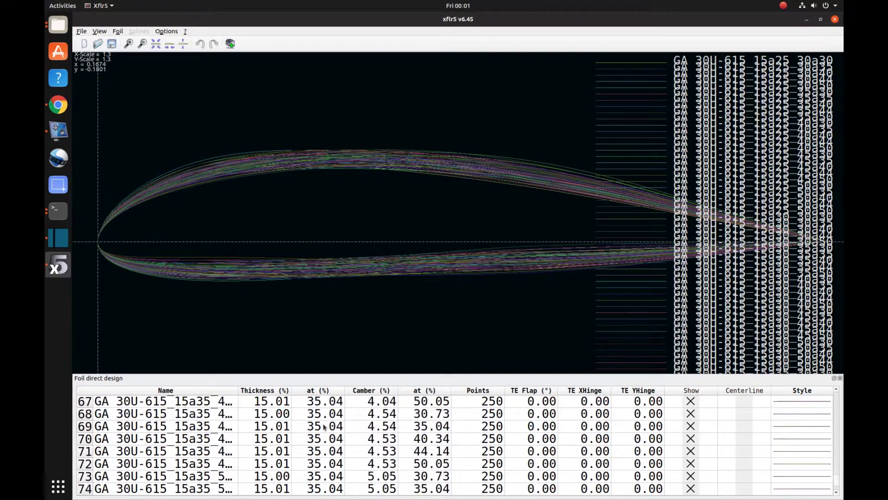
scroll(324, 427, "down", 1)
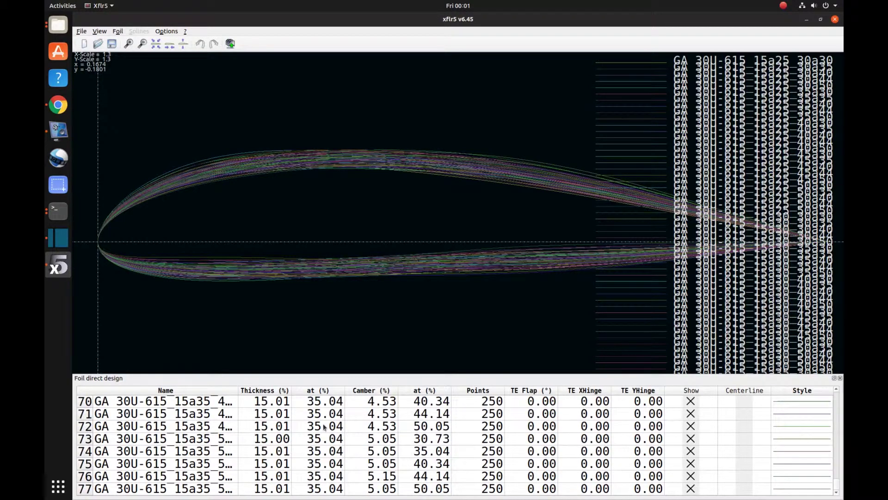
scroll(324, 426, "up", 20)
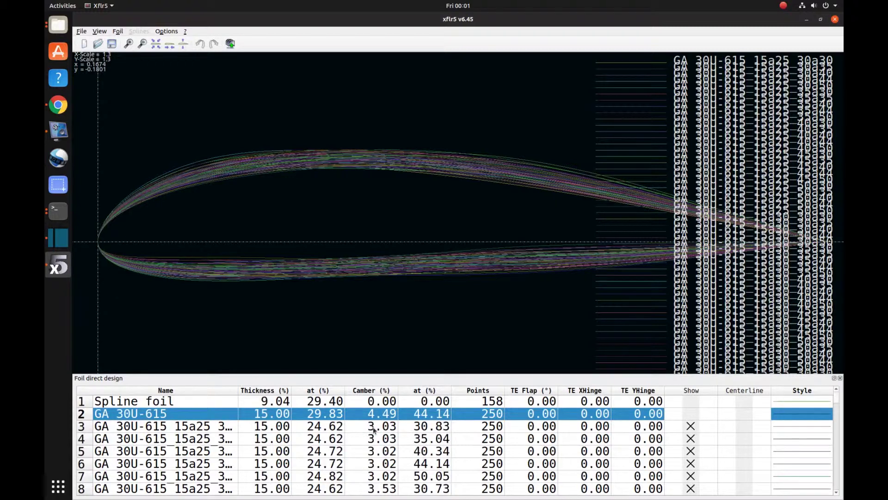
scroll(374, 429, "down", 4)
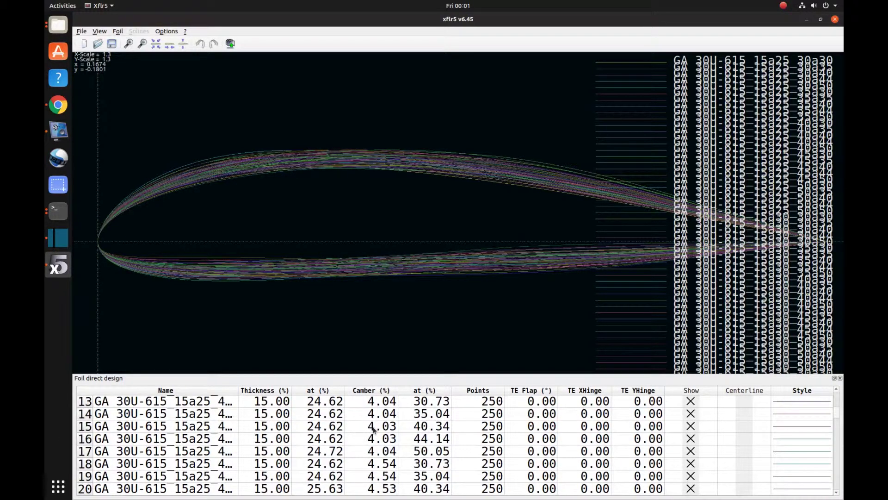
scroll(374, 429, "up", 1)
scroll(375, 435, "down", 4)
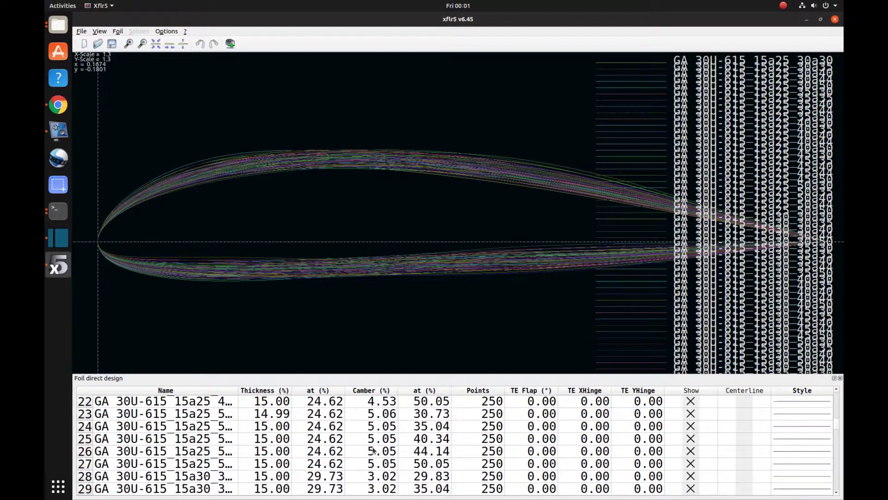
scroll(378, 442, "up", 1)
scroll(375, 439, "down", 4)
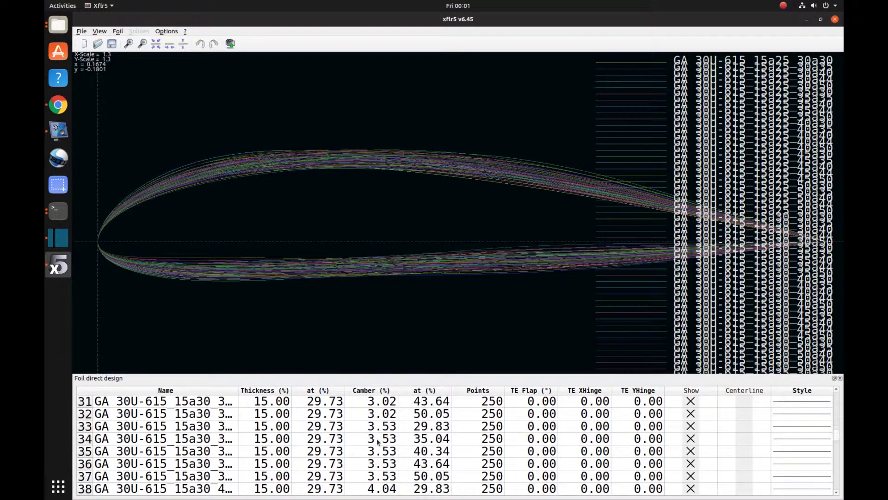
scroll(370, 435, "up", 4)
scroll(369, 433, "up", 6)
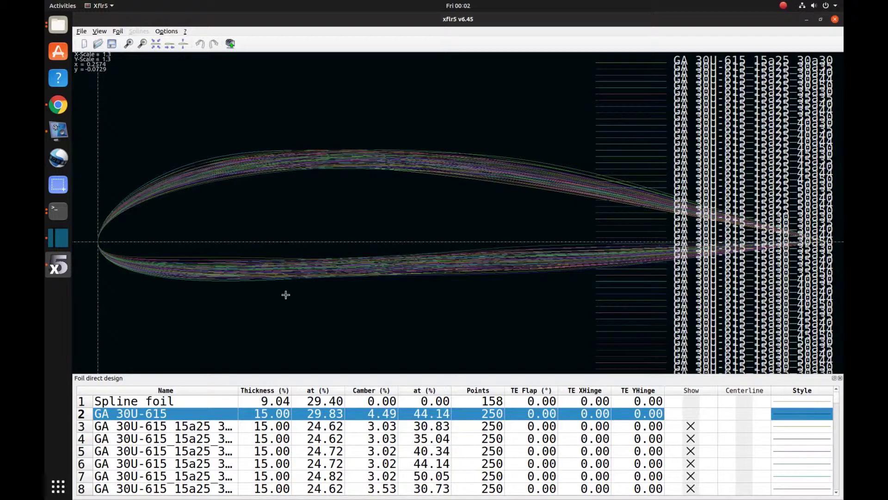
- Switch to XFoil Direct Analysis to show the variants' Cl–Cd polars
left_click(100, 31)
mouse_move(81, 31)
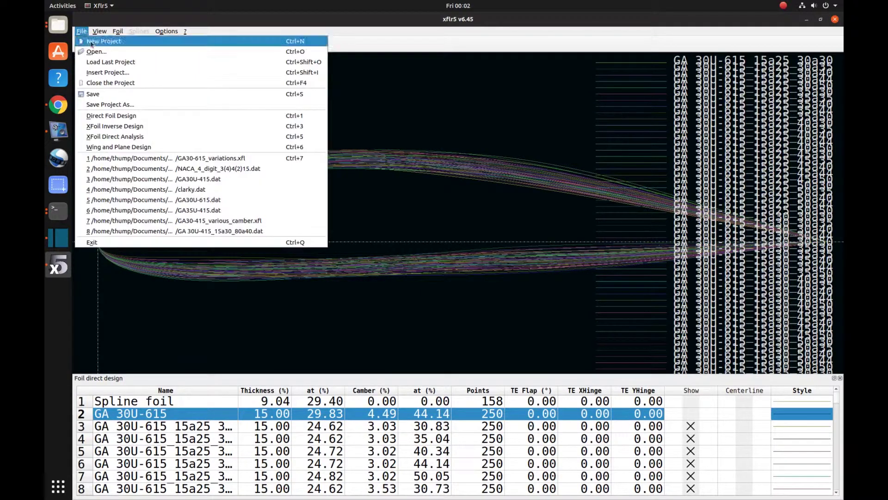
left_click(121, 137)
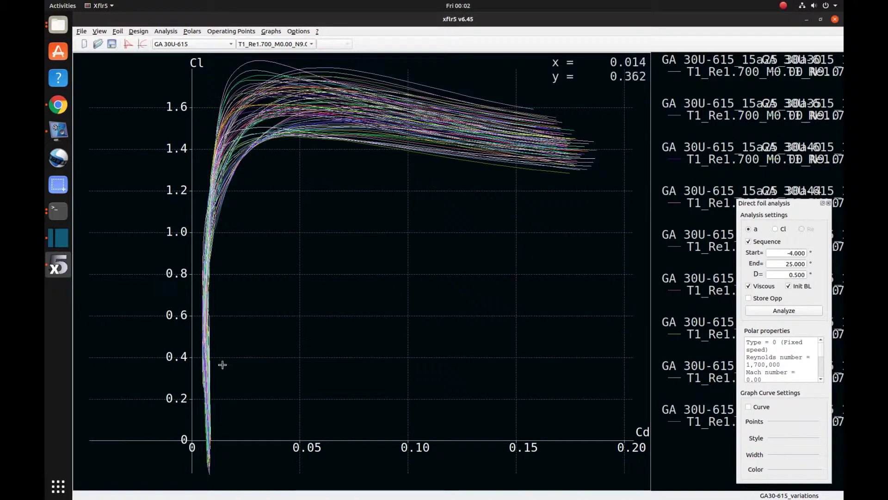
- Pan and zoom the polar graph to Cl 0.28–0.44 and Cd 0–0.020
left_click_drag(218, 345, 307, 336)
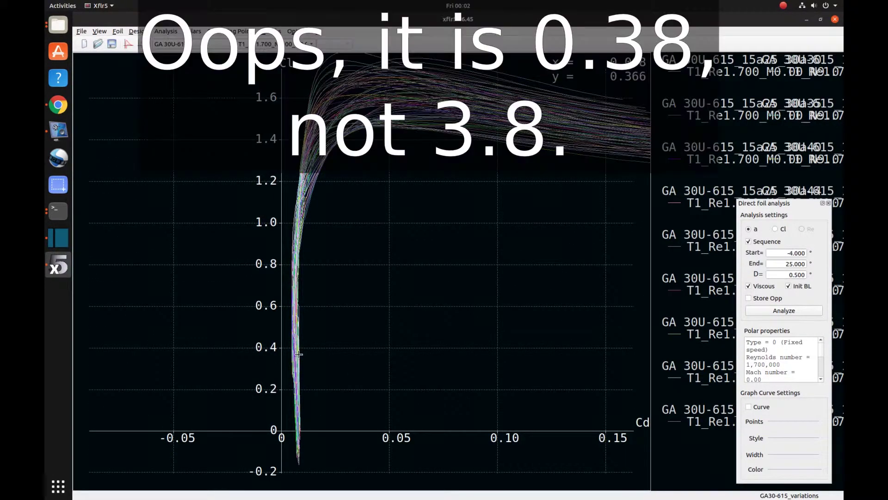
scroll(293, 354, "down", 1)
scroll(294, 357, "up", 6)
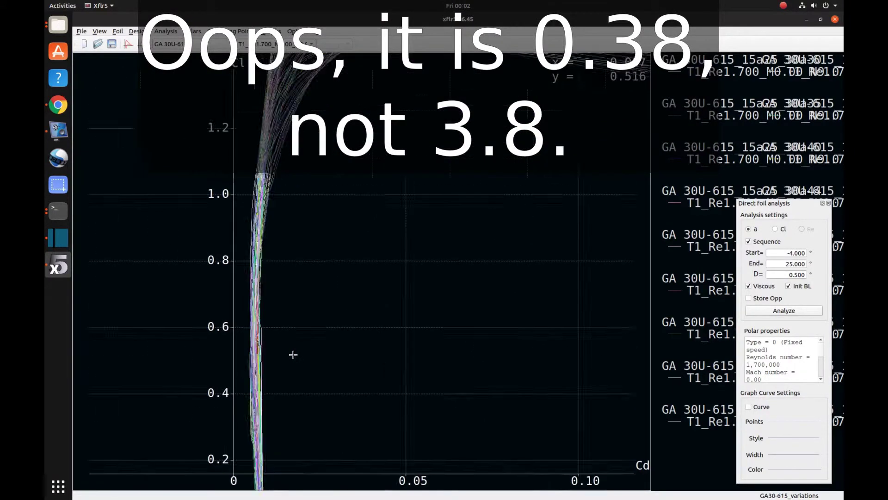
left_click_drag(288, 357, 547, 121)
scroll(493, 313, "up", 3)
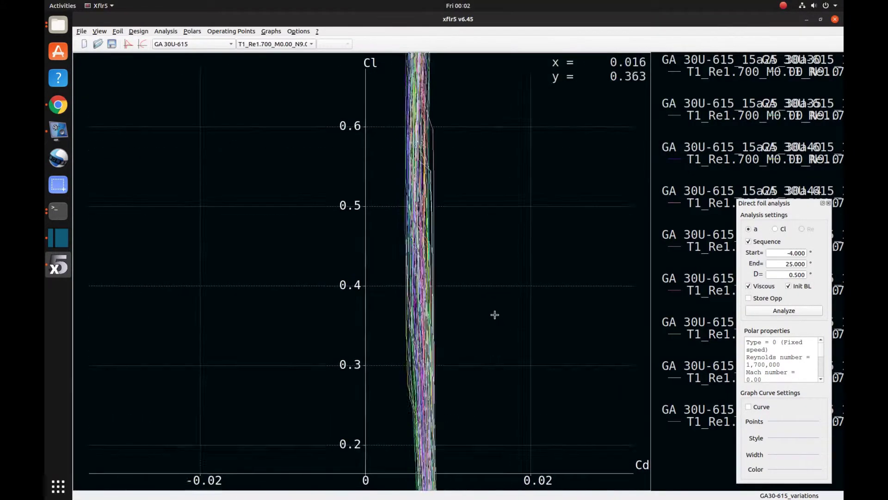
left_click_drag(507, 418, 396, 298)
scroll(424, 342, "up", 3)
scroll(396, 298, "up", 3)
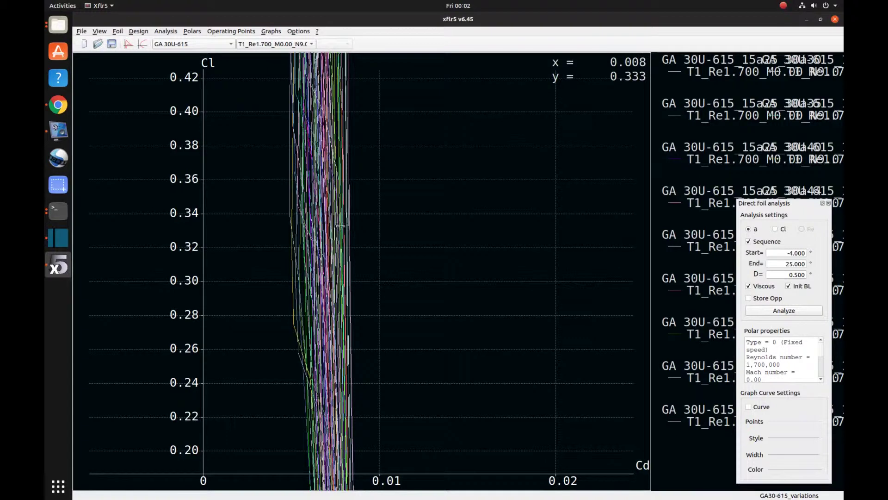
scroll(350, 226, "up", 2)
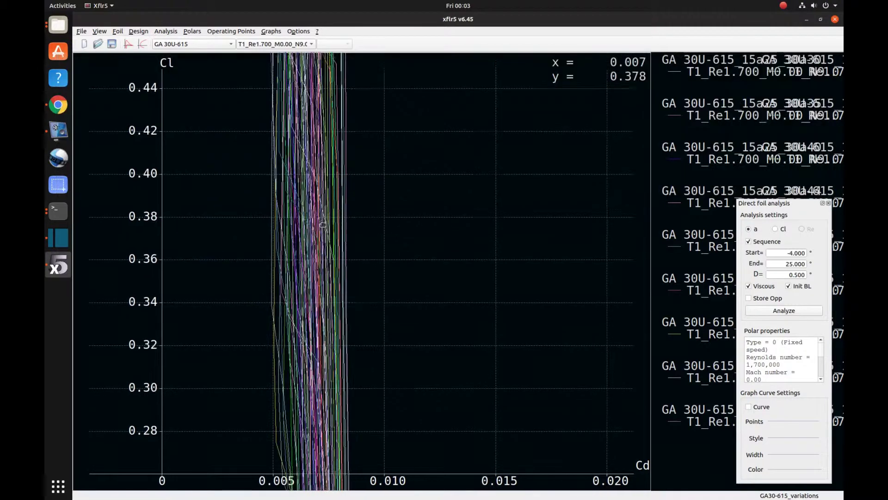
left_click_drag(322, 96, 318, 223)
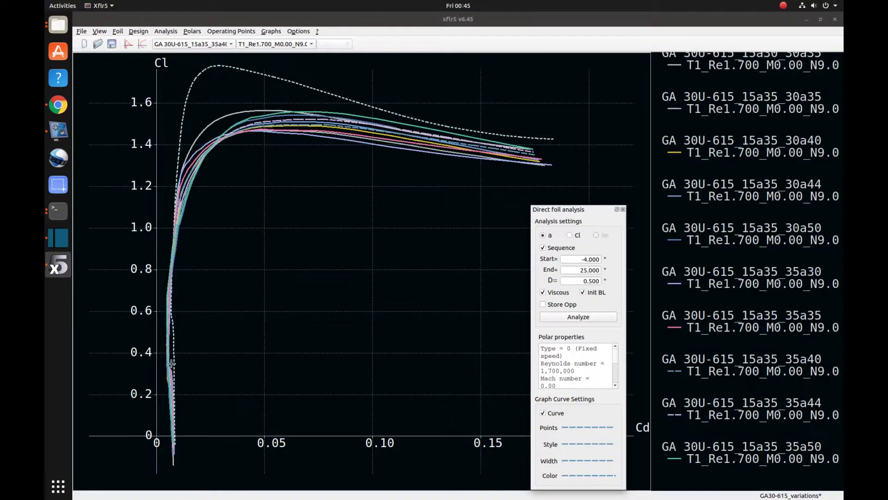
- Pan and zoom the drag polar to Cd 0–0.02 and Cl 0.2–0.5
left_click(190, 363)
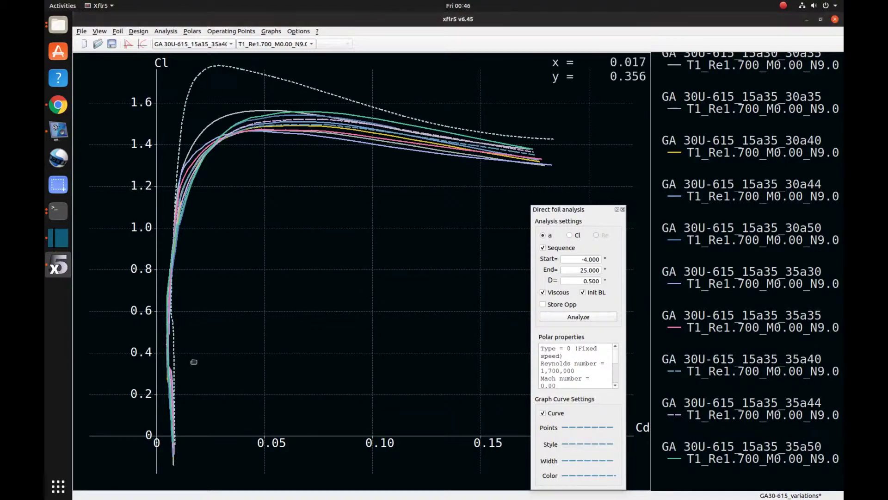
left_click_drag(198, 361, 314, 265)
scroll(326, 211, "down", 2)
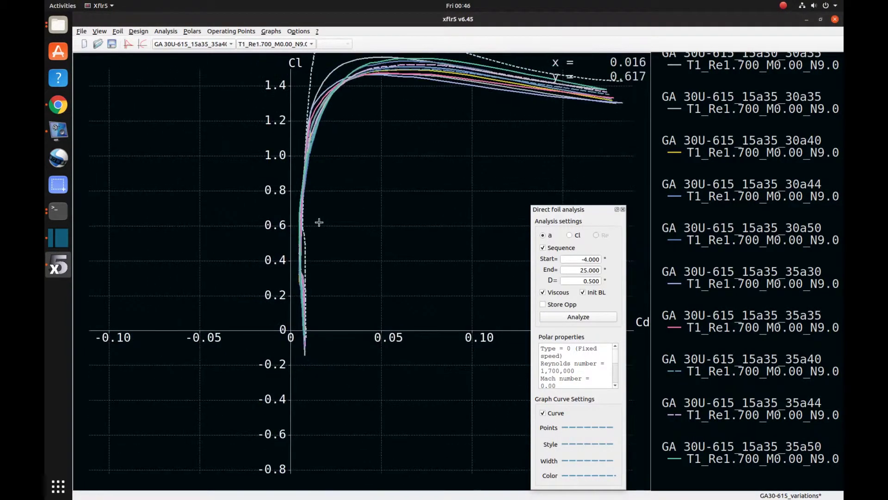
scroll(317, 222, "up", 6)
scroll(283, 196, "down", 1)
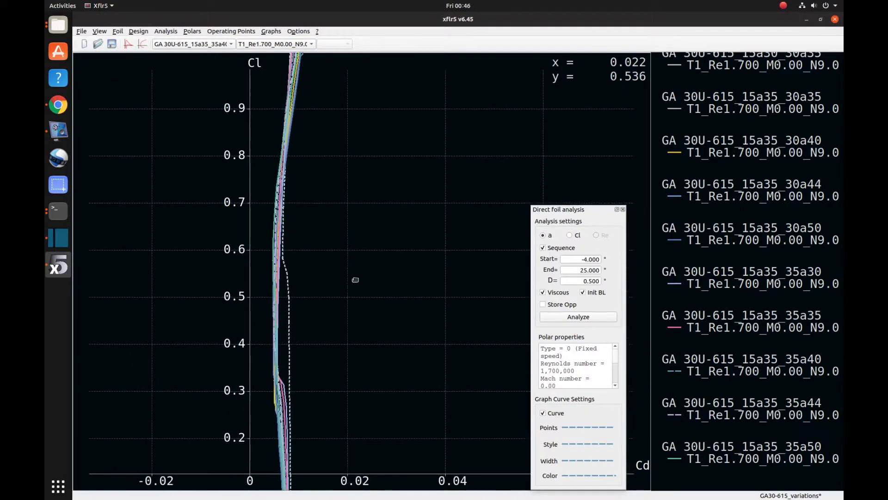
scroll(247, 194, "up", 5)
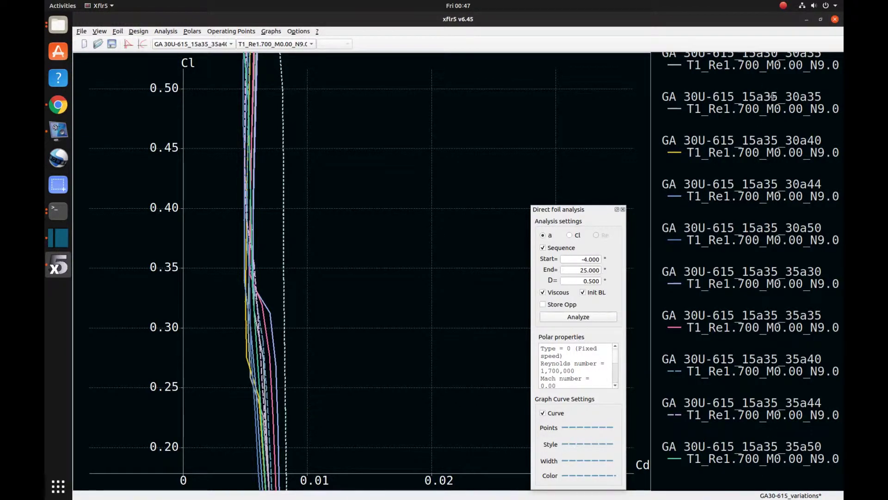
- Scroll the legend until the top entry, GA 30U-615_15a30_30a35, is fully visible
scroll(772, 96, "up", 1)
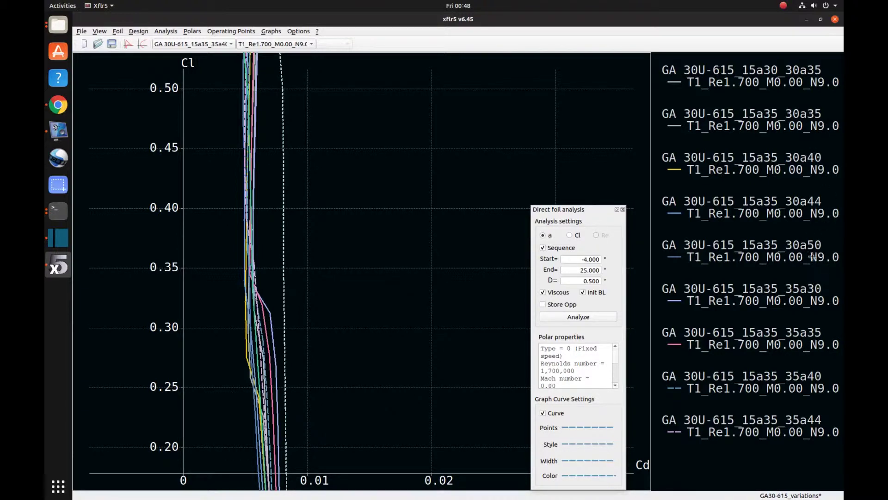
- Save the GA30-615_variations project with Ctrl+S, then adjust the legend list
key("ctrl+s")
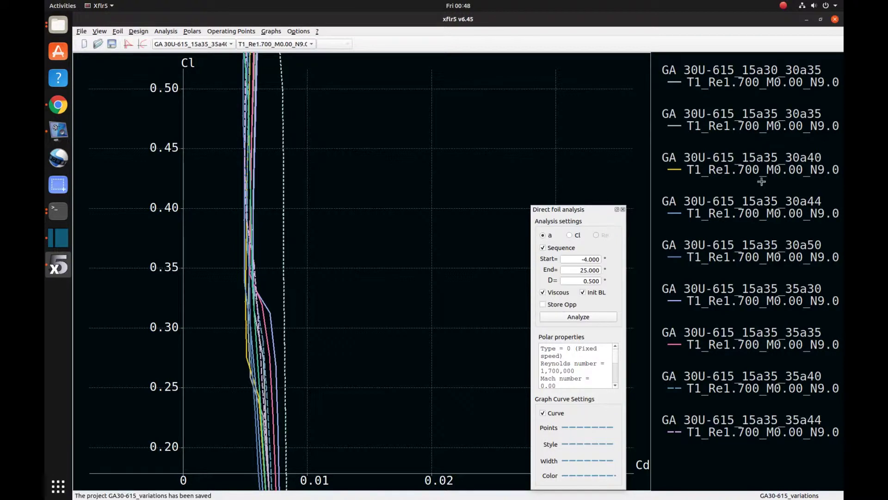
scroll(764, 139, "up", 2)
left_click_drag(760, 173, 762, 160)
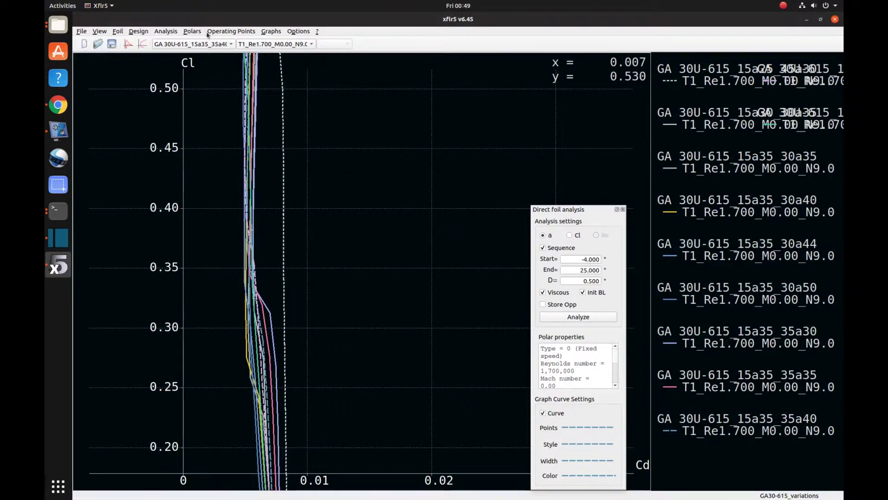
- Open the Graphs menu listing the available graph views
left_click(267, 31)
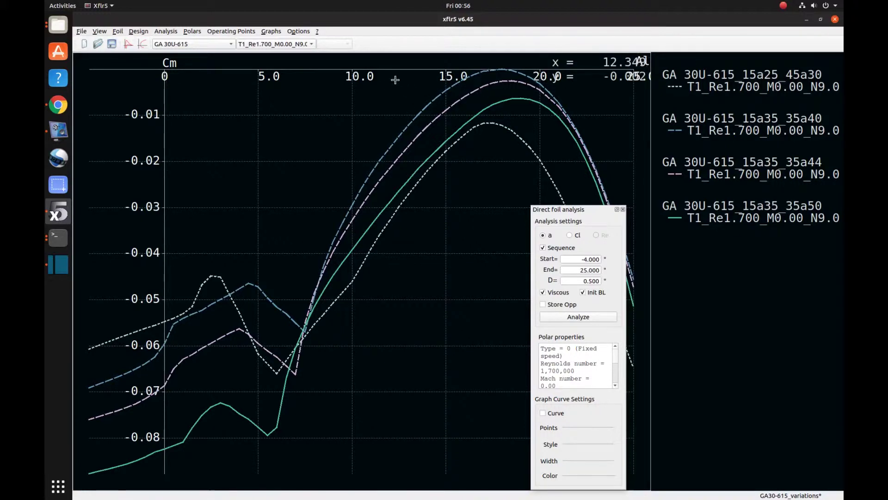
- Reframe the Cm–alpha graph with R to show the zero line and peaks
key("r")
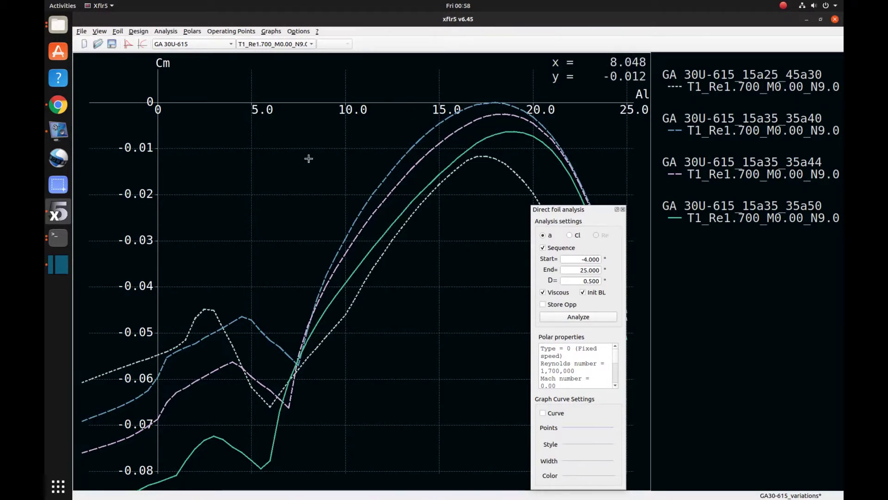
- Switch to the Cl versus Cd graph (Graph 1) and save the project
left_click(270, 31)
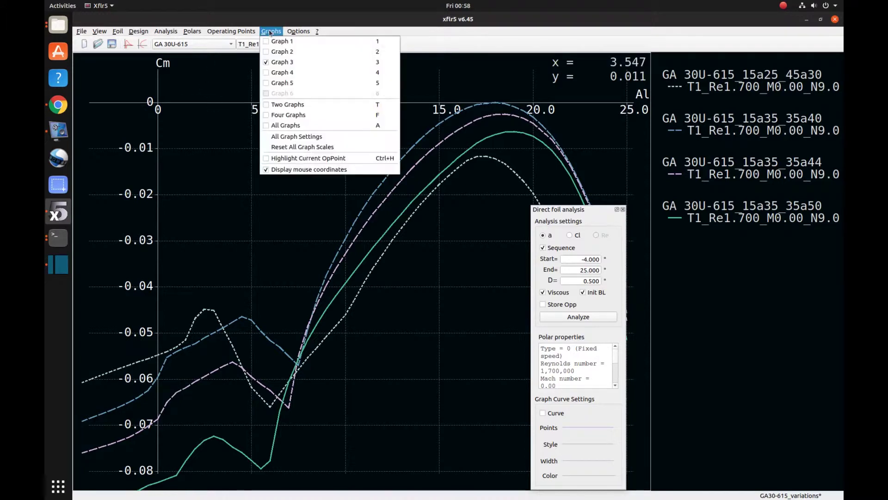
left_click(278, 42)
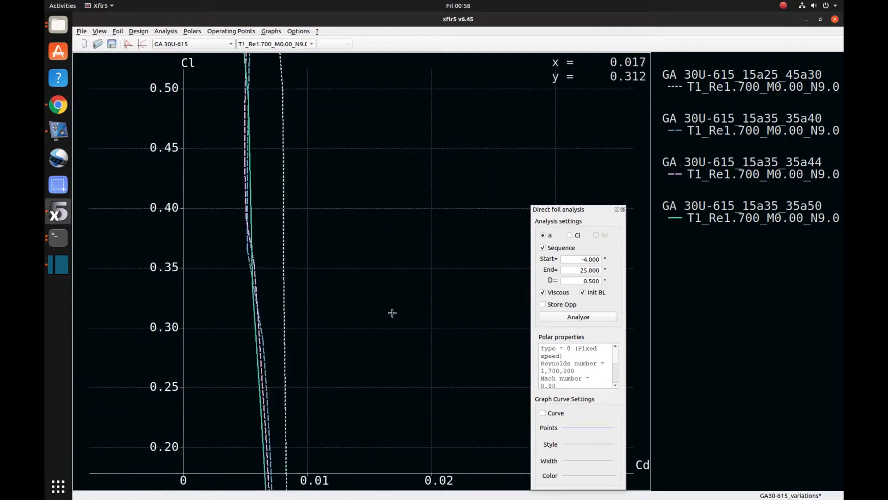
key("ctrl+s")
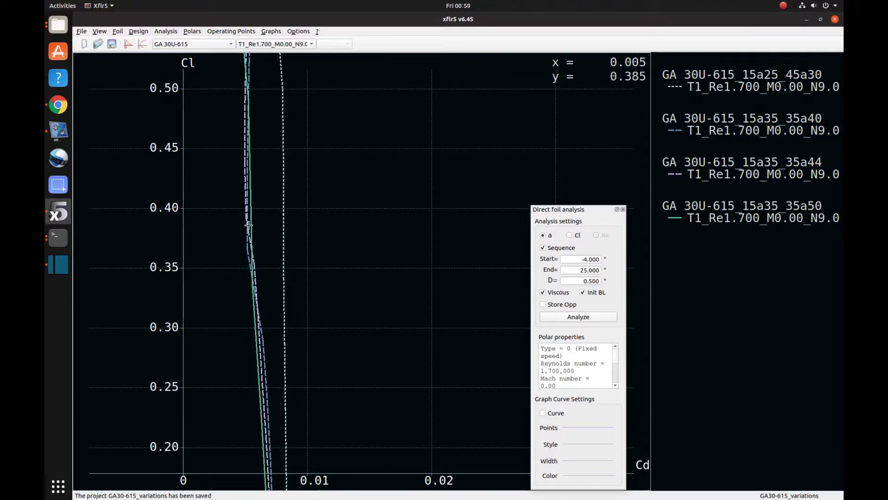
- Pan the drag polar so Cl 0.30–0.60 is visible
left_click_drag(248, 226, 271, 284)
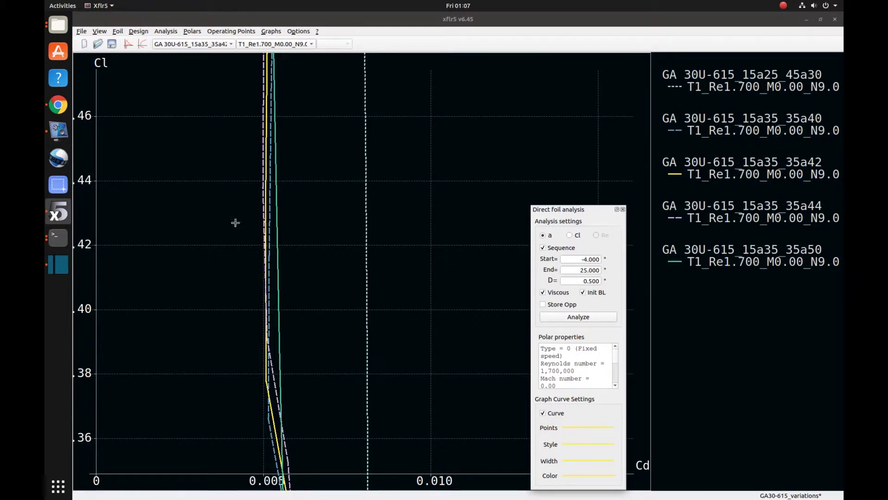
- Open the Graphs menu over the five-variant Cl–Cd polar plot
left_click(271, 31)
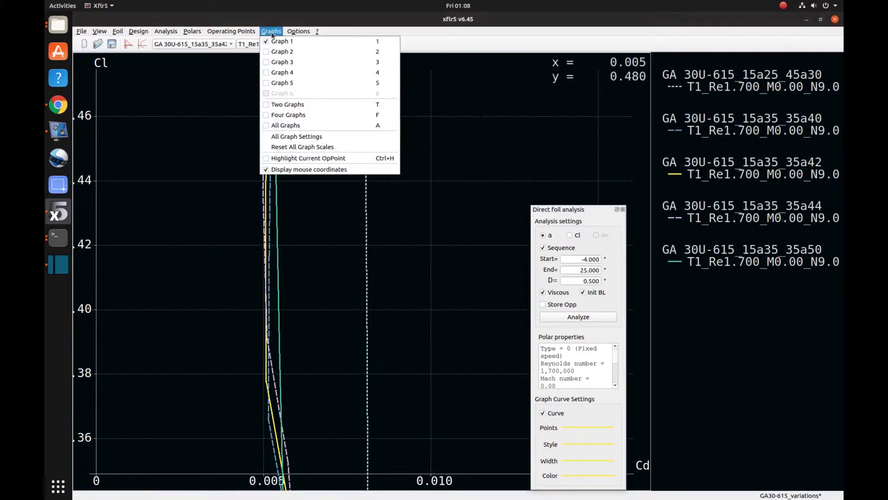
- Close the Graphs menu, keeping the Cl–Cd drag polar displayed
left_click(273, 65)
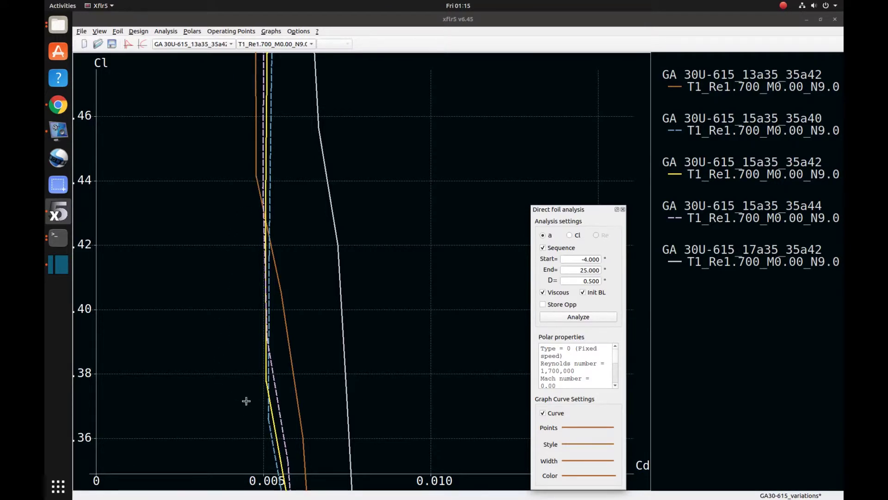
- Switch the polar plot to Cm versus alpha for the compared airfoil variants
left_click(272, 32)
left_click(278, 54)
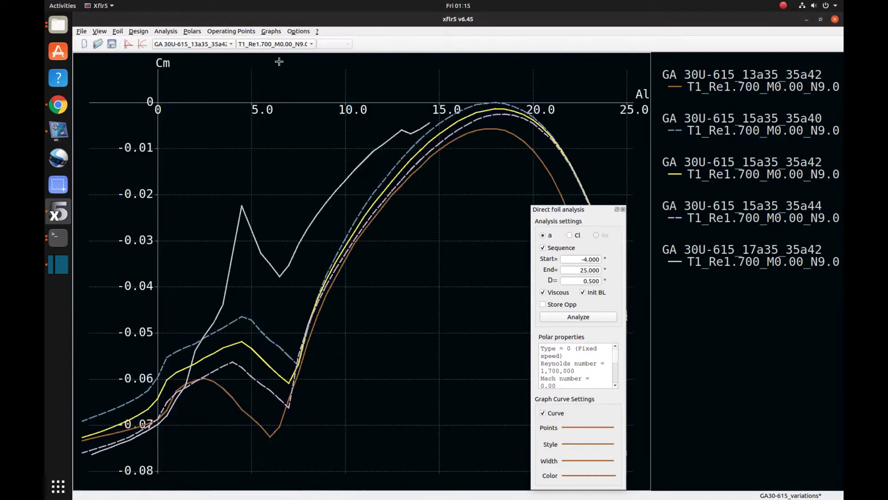